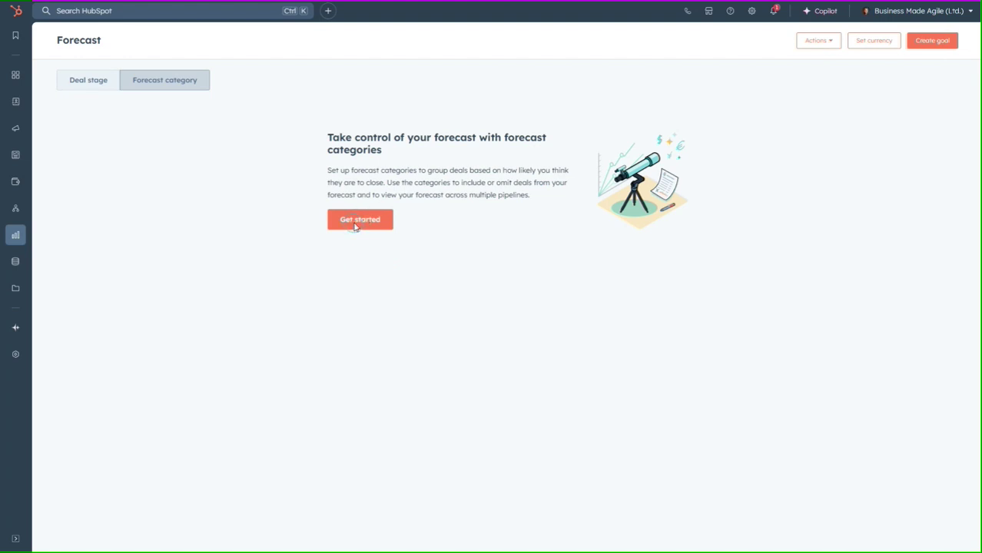
Complete the forecast category setup, keeping the default category names and the default deal stage mappings for both pipelines.
click(359, 222)
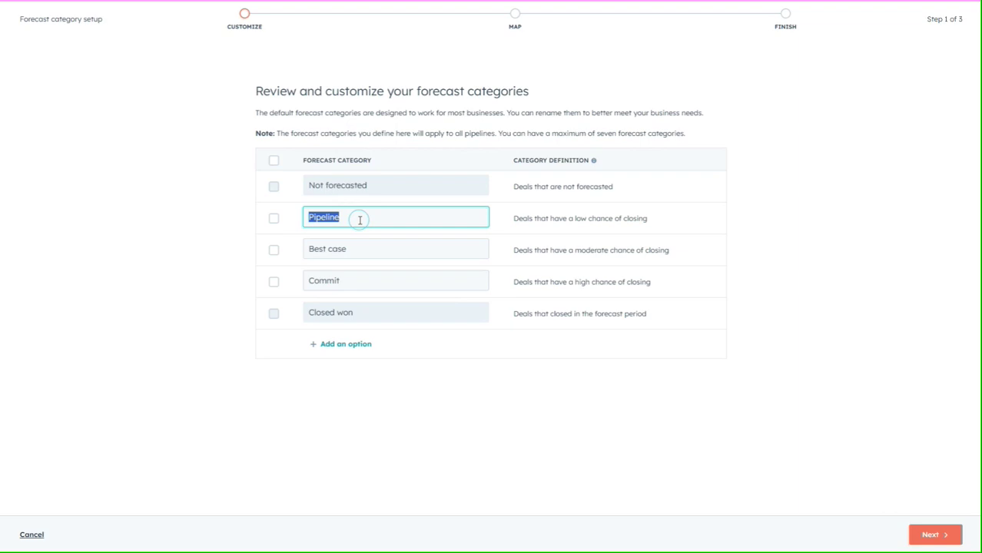
click(226, 224)
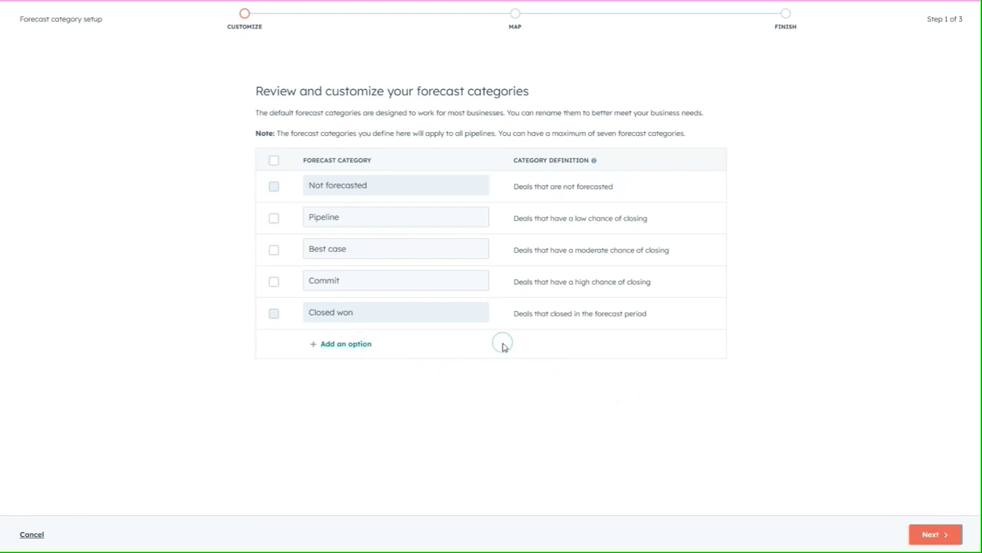
click(364, 251)
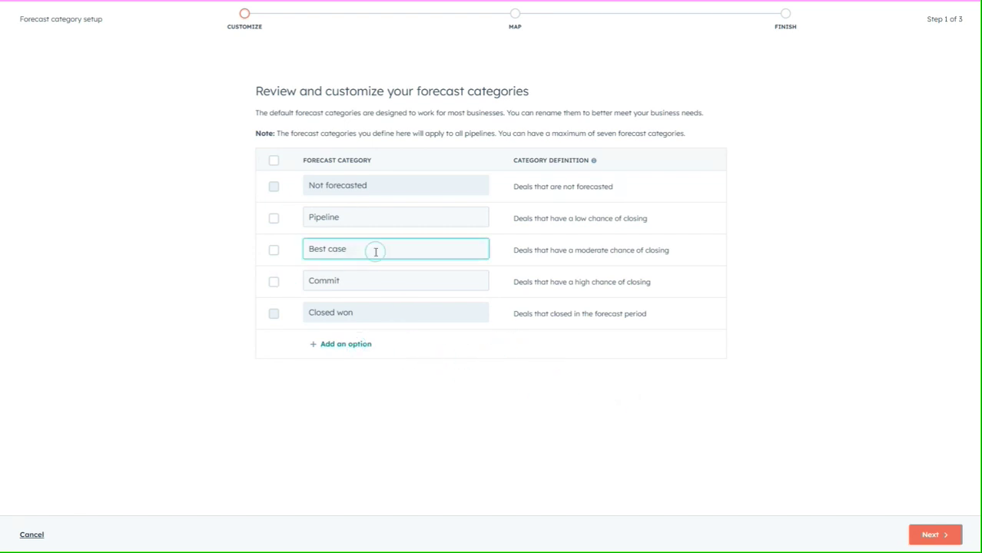
click(336, 258)
click(782, 385)
click(937, 536)
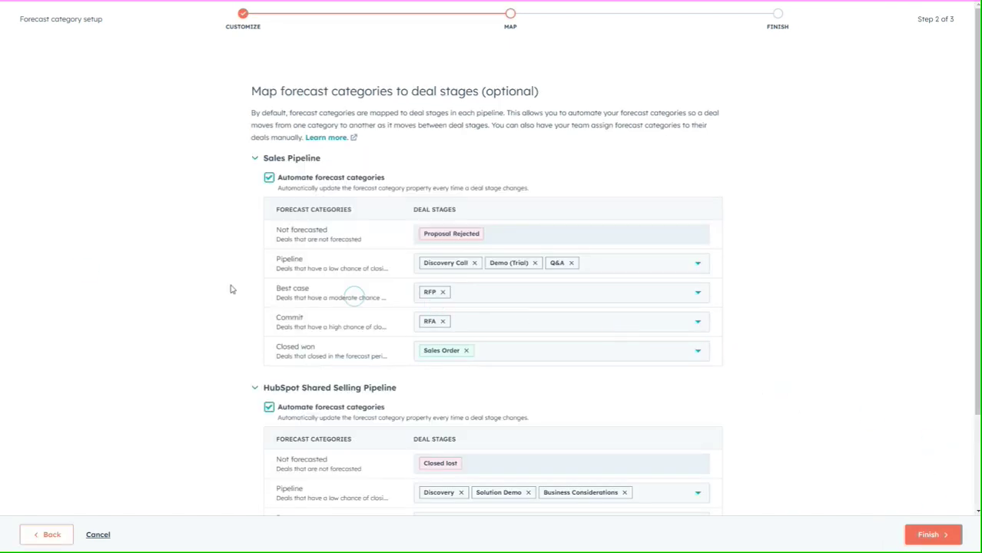
scroll(132, 263, down, 3)
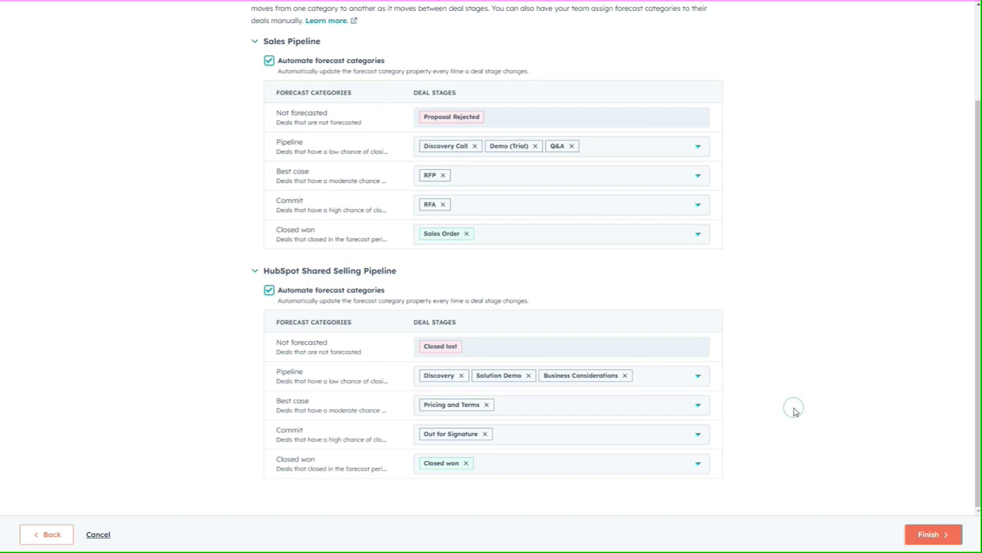
click(933, 537)
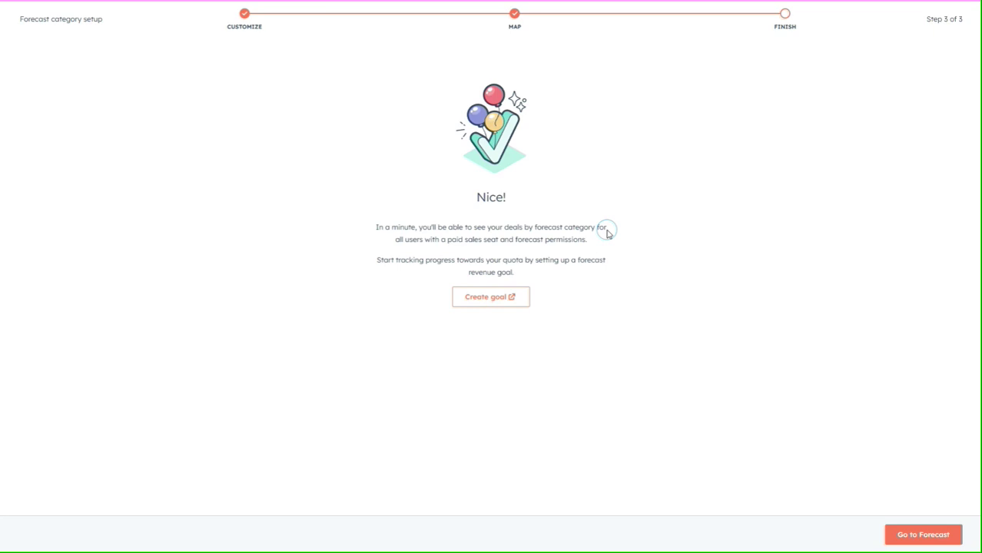
Start creating a goal from the finished forecast setup, based on the Meetings booked template.
click(490, 299)
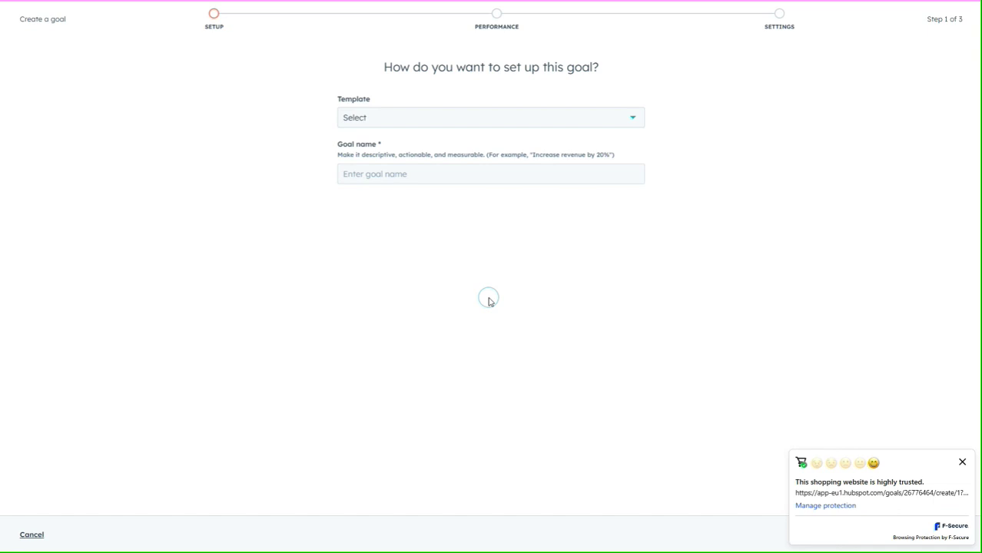
click(633, 120)
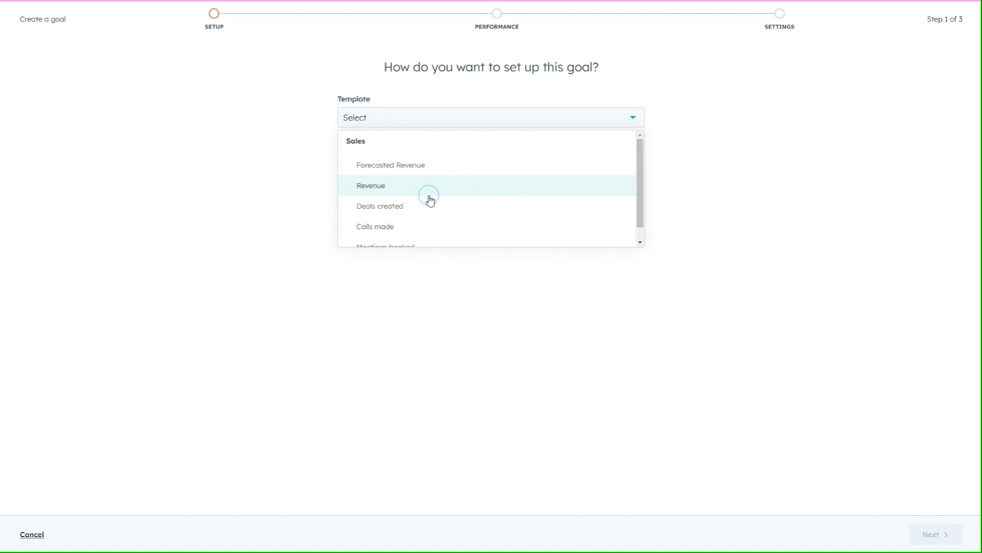
scroll(428, 198, down, 1)
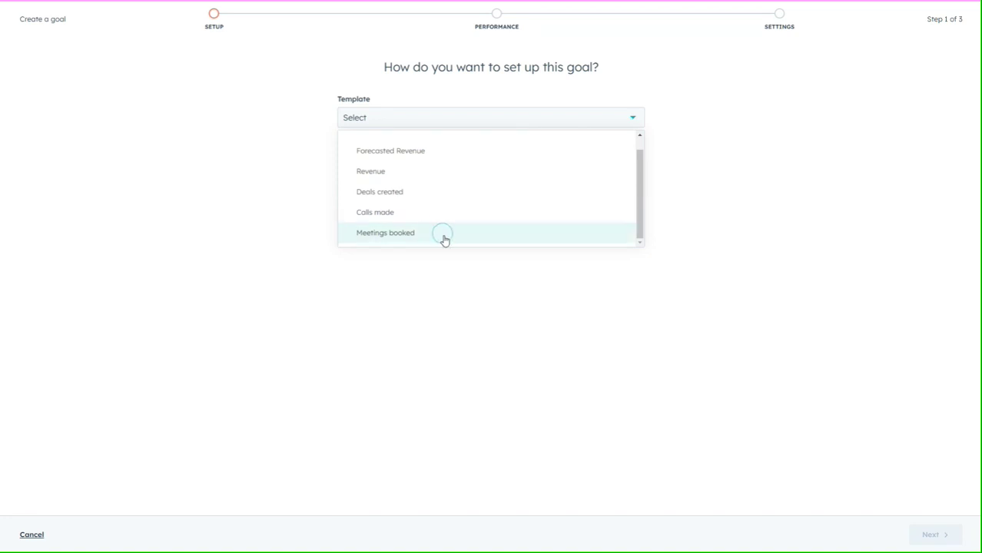
scroll(444, 239, up, 1)
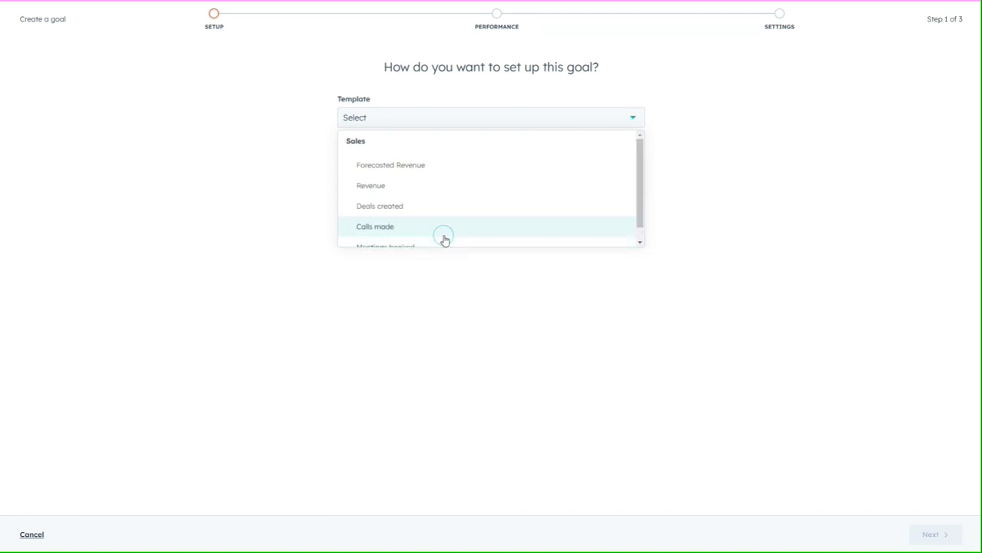
scroll(444, 240, down, 1)
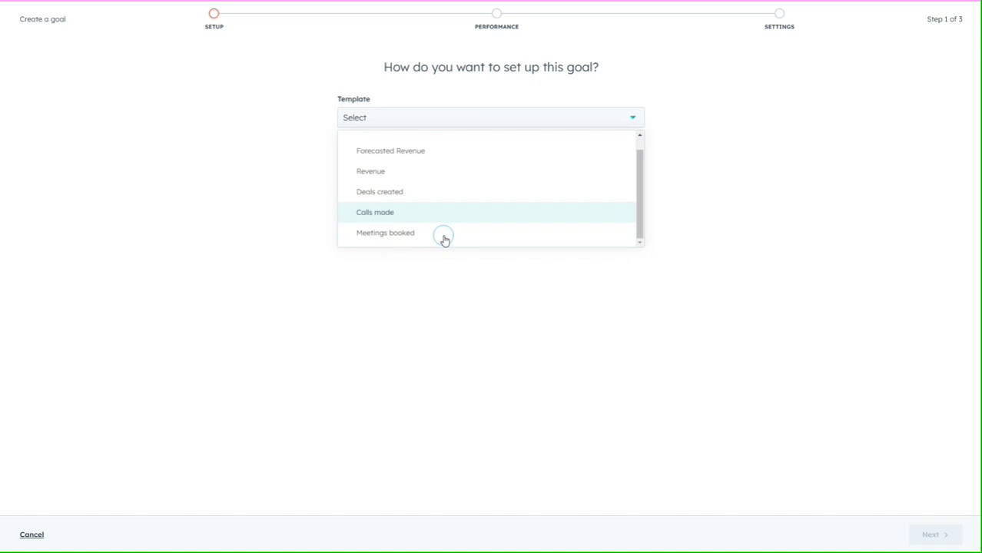
click(405, 239)
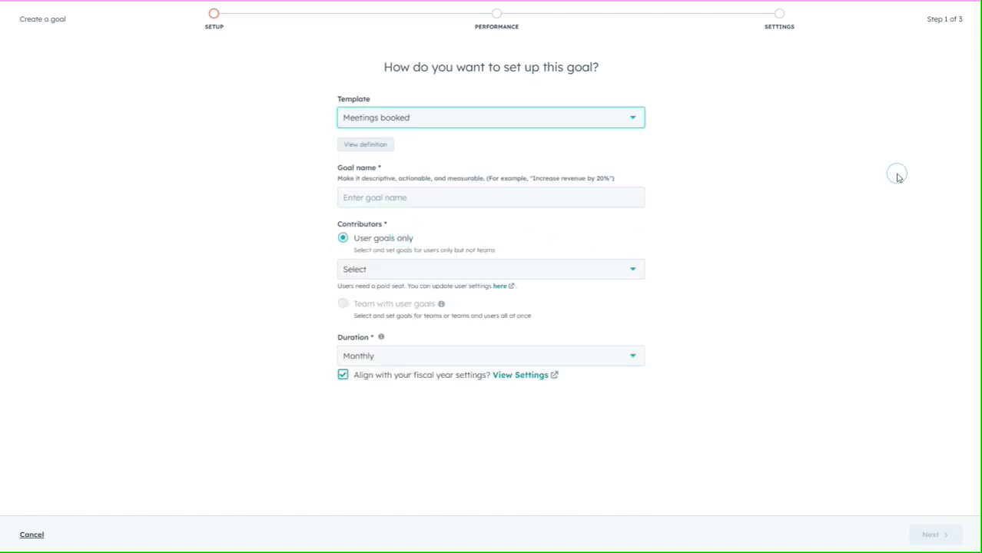
Review the definition of the Meetings booked goal template, then close it.
click(367, 146)
click(502, 109)
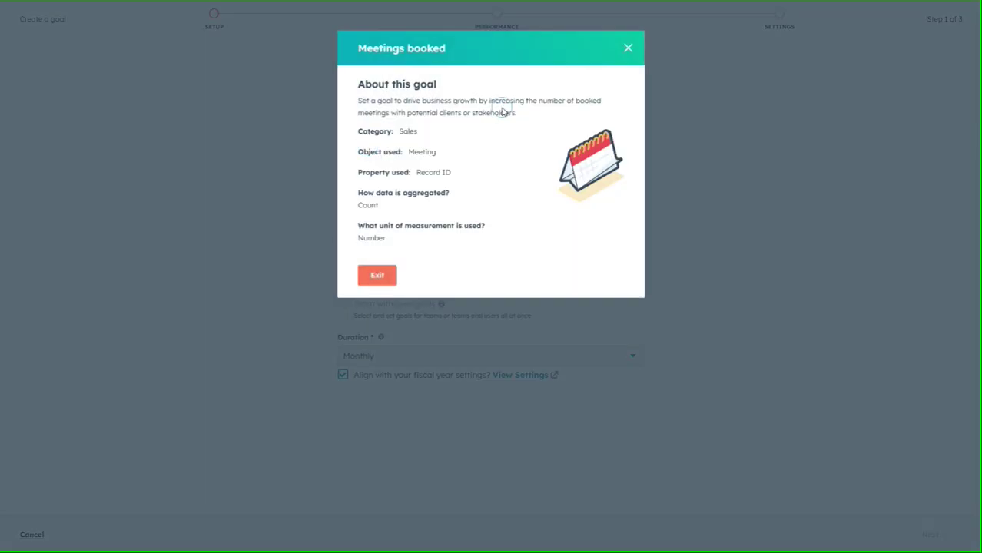
click(375, 109)
click(377, 275)
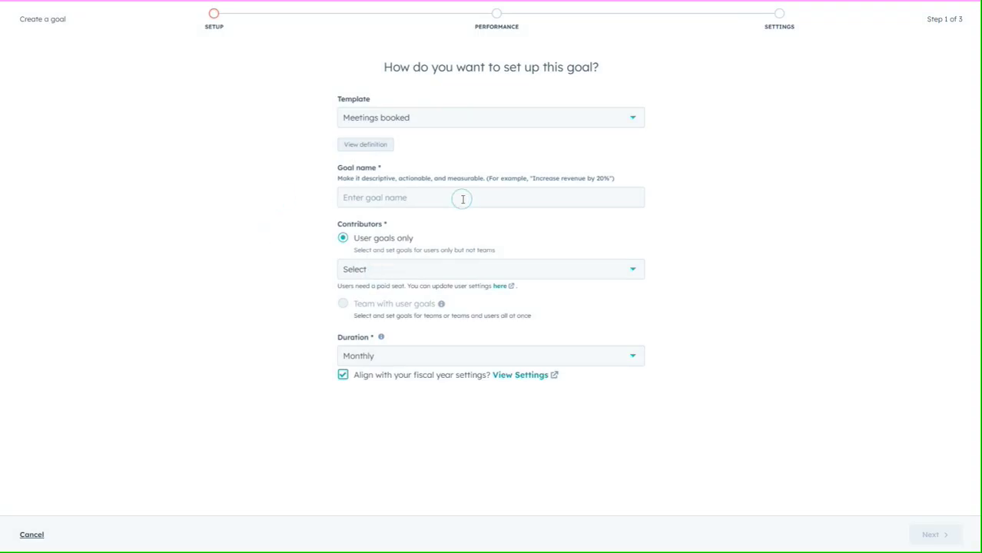
Name the goal "Number of Meetings".
click(462, 198)
text(nUM)
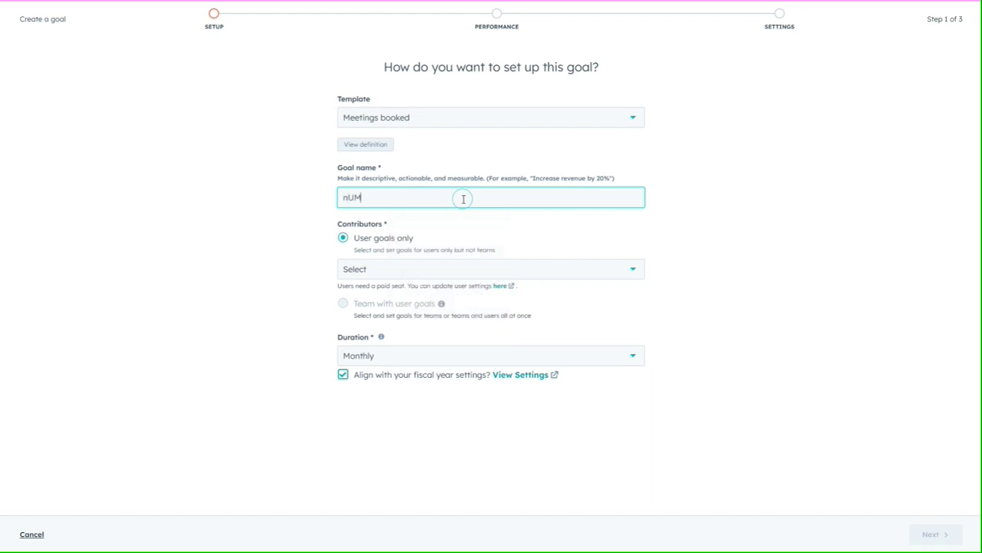
text(BER OF mEETINMGS)
key(ctrl+a)
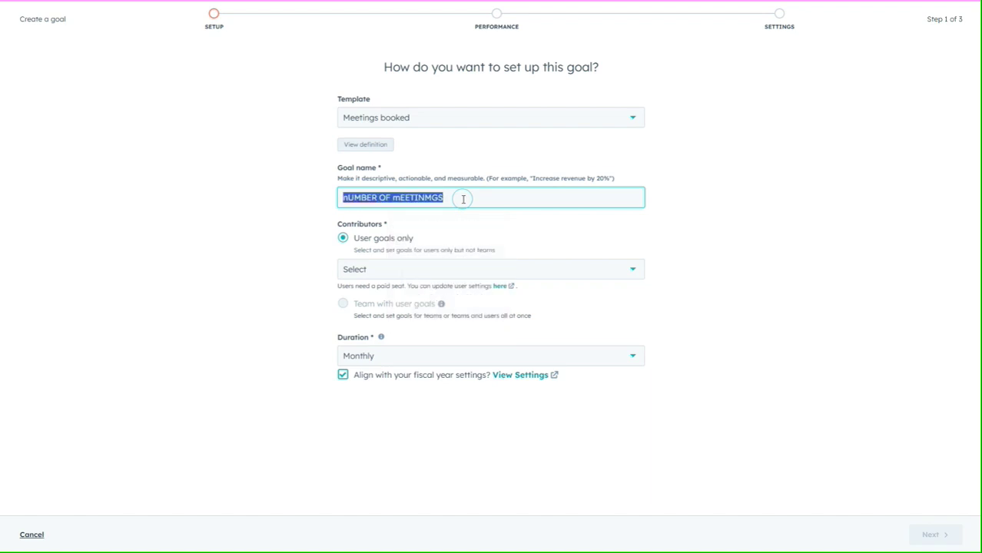
text(Numbe)
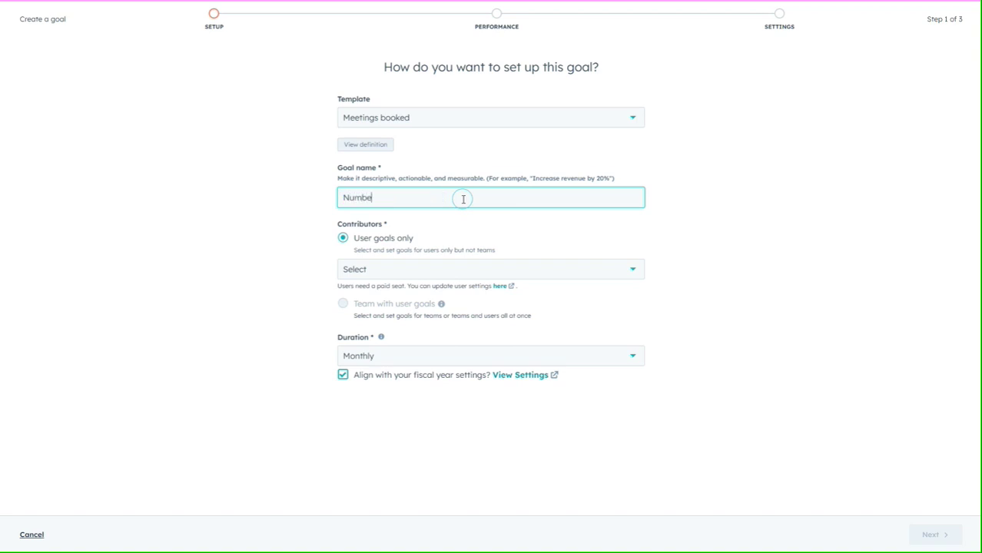
text(r of Meetings)
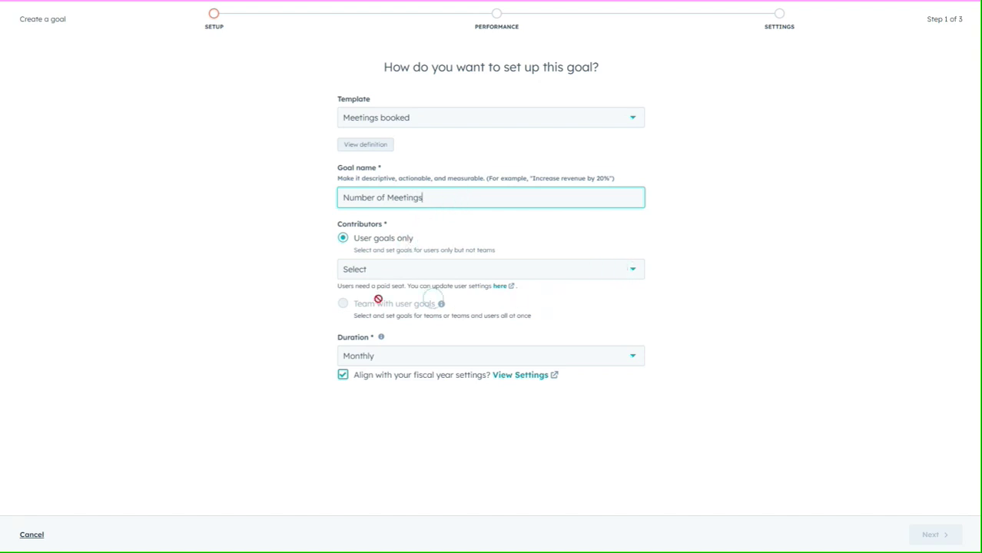
Add the first listed user under No team assigned as the goal's contributor.
click(621, 269)
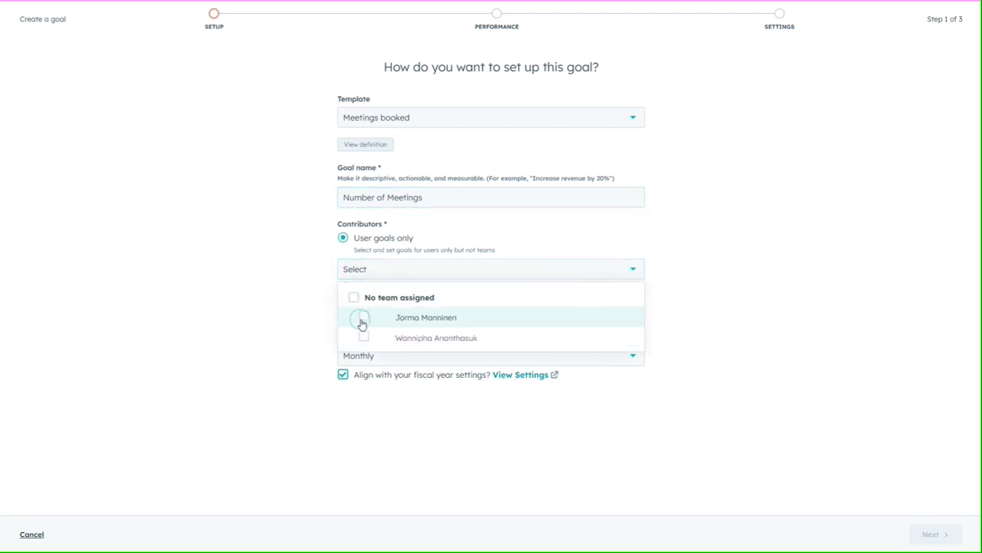
click(363, 318)
click(255, 316)
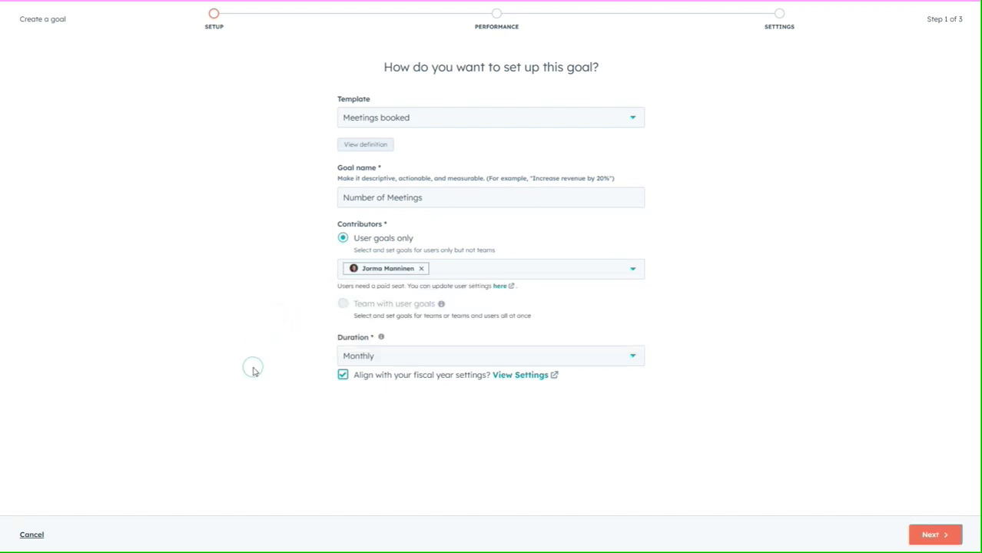
Set the goal's duration to Quarterly and proceed to the performance targets.
click(632, 356)
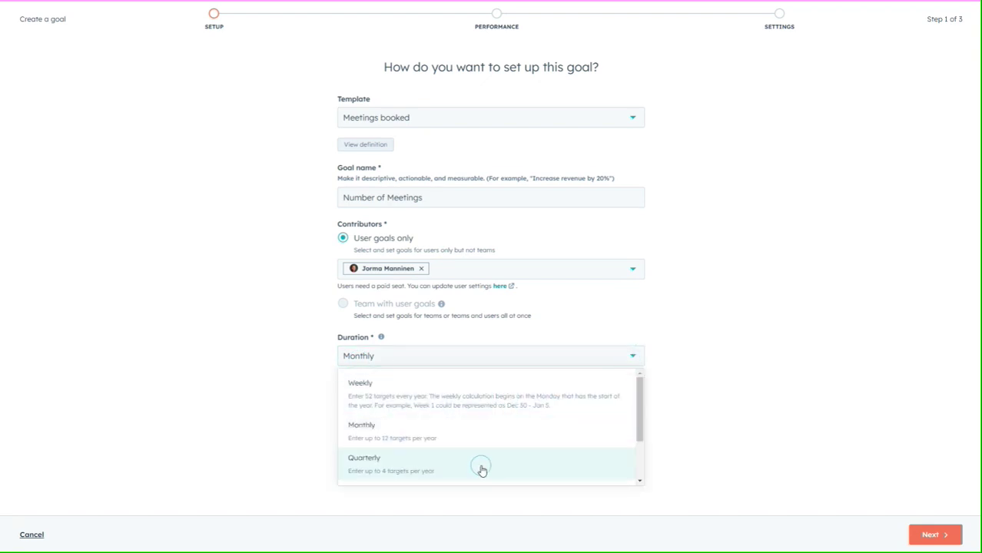
scroll(480, 467, down, 2)
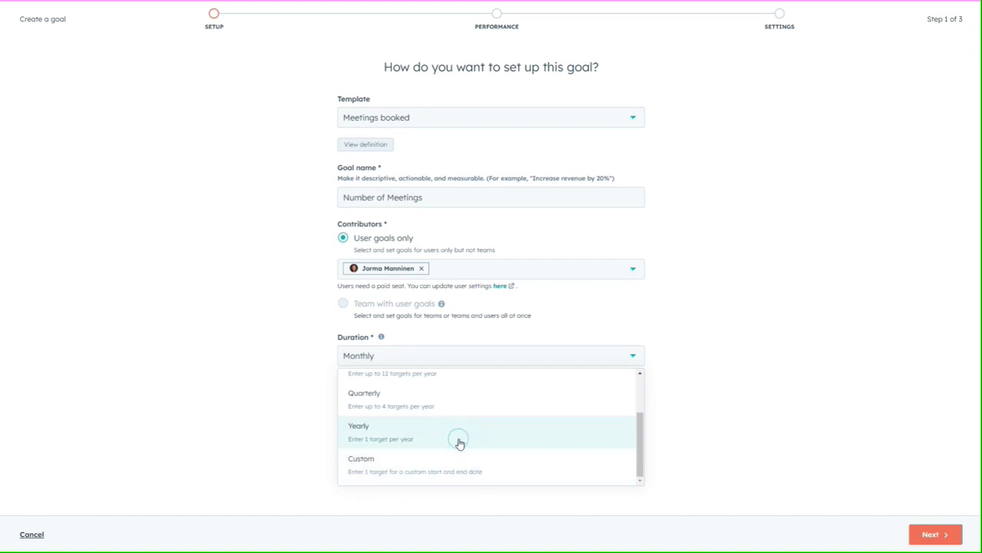
click(416, 407)
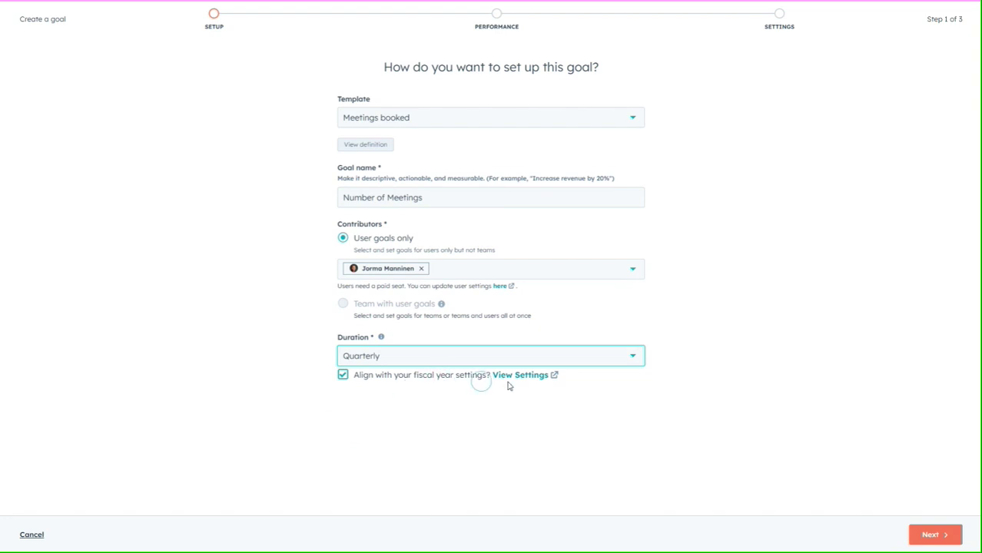
click(937, 534)
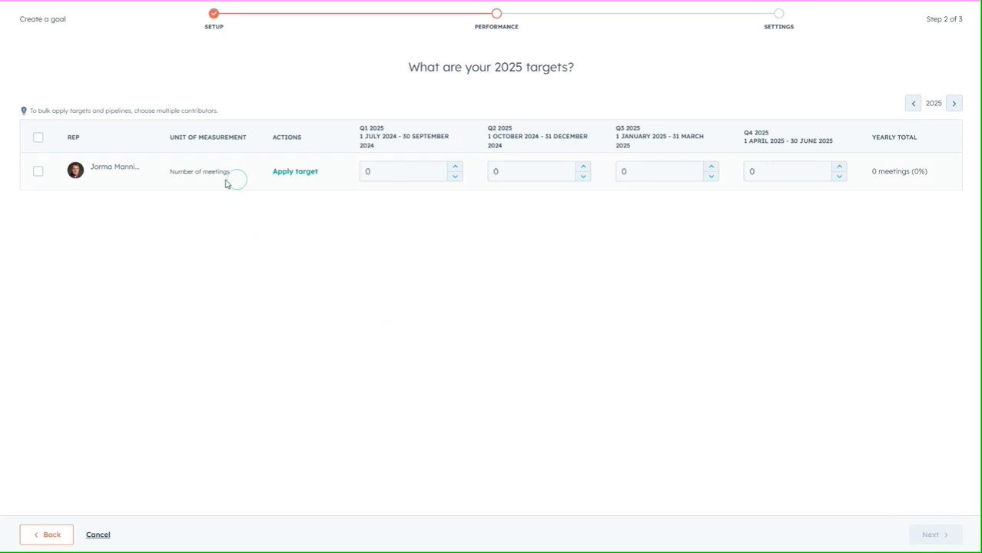
Set the contributor's 2025 target to 12 meetings for each of the four quarters and proceed to the notification settings.
click(378, 171)
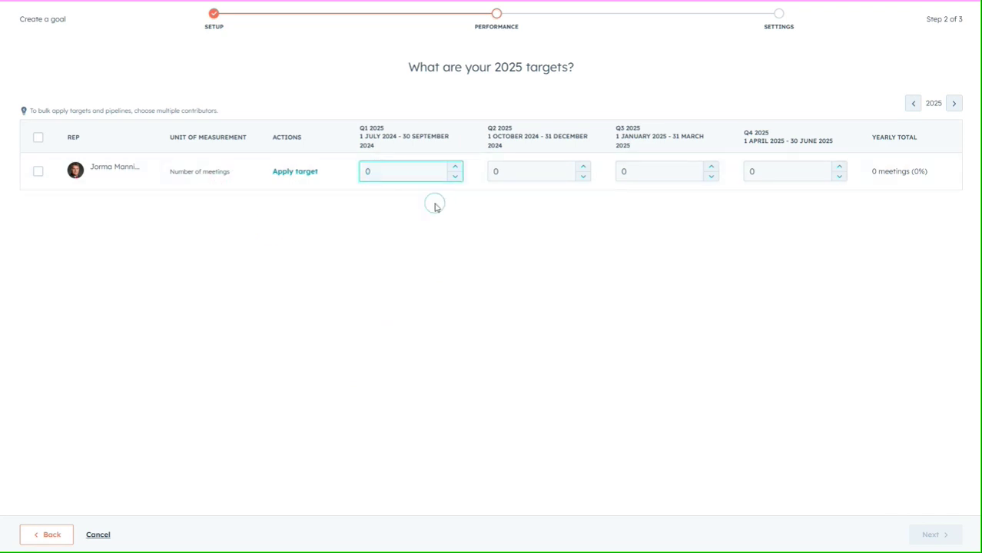
key(BackSpace)
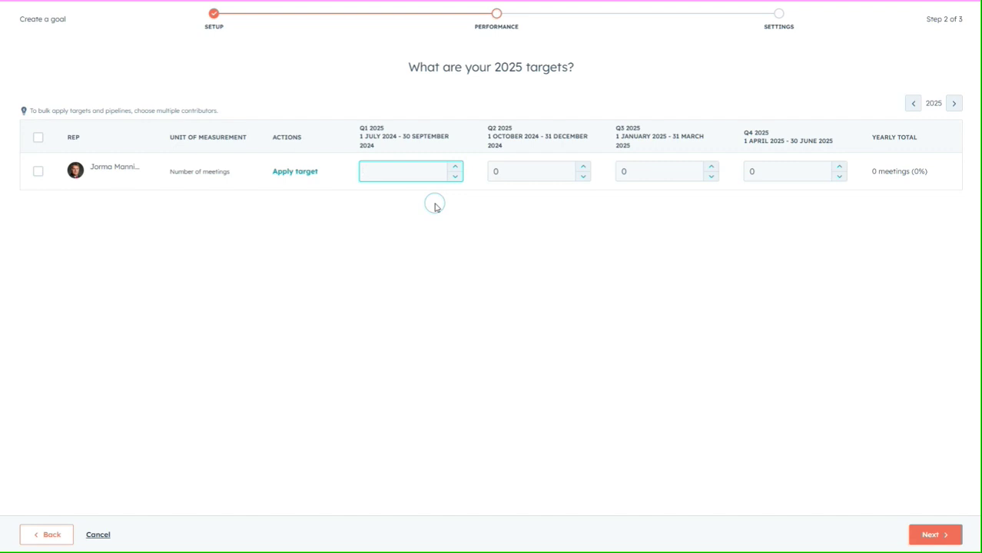
text(1)
key(BackSpace)
text(12)
click(513, 171)
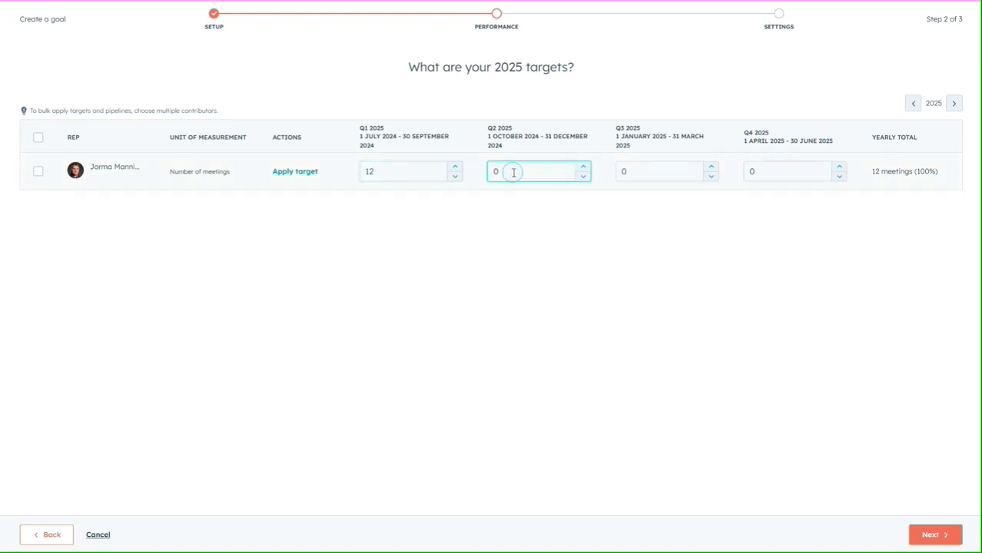
text(12)
click(631, 170)
text(12)
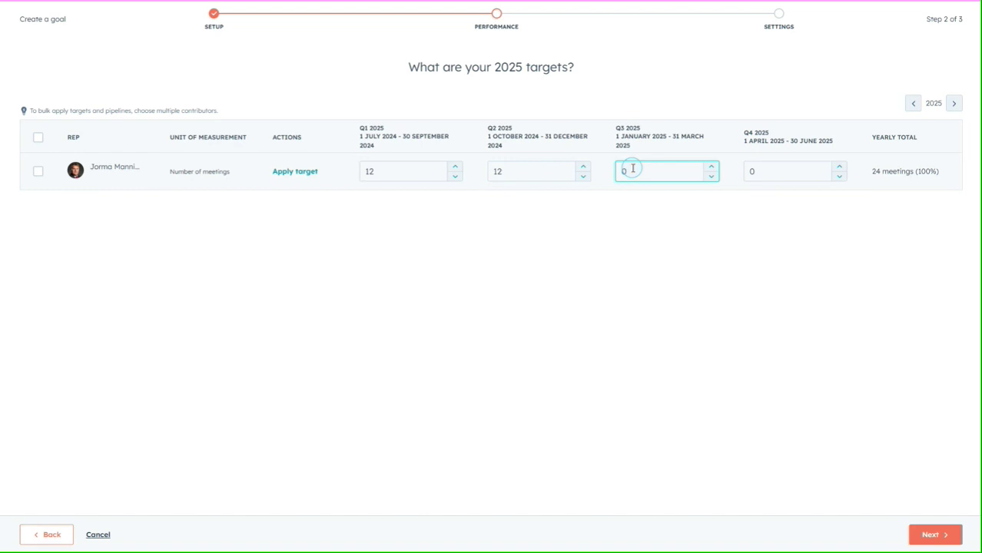
click(758, 172)
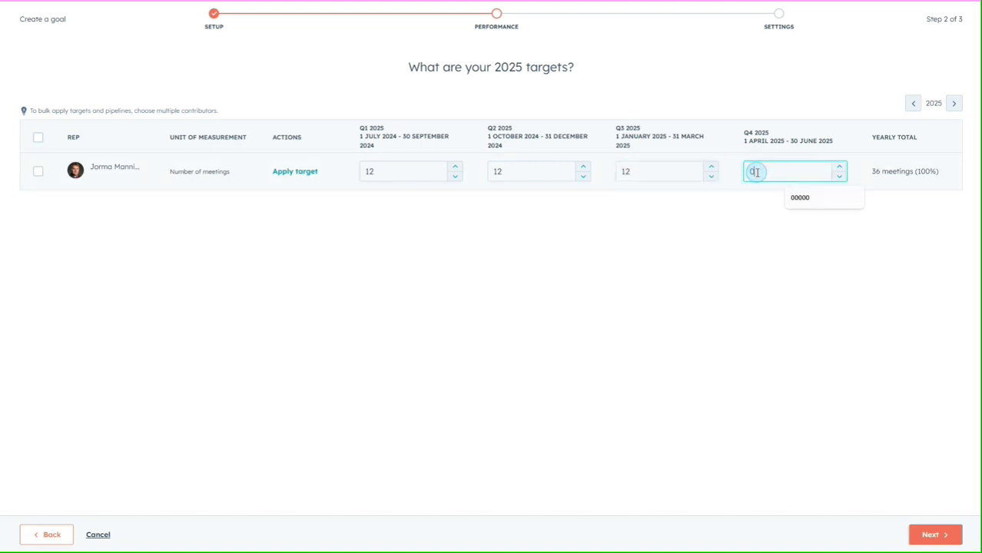
text(12)
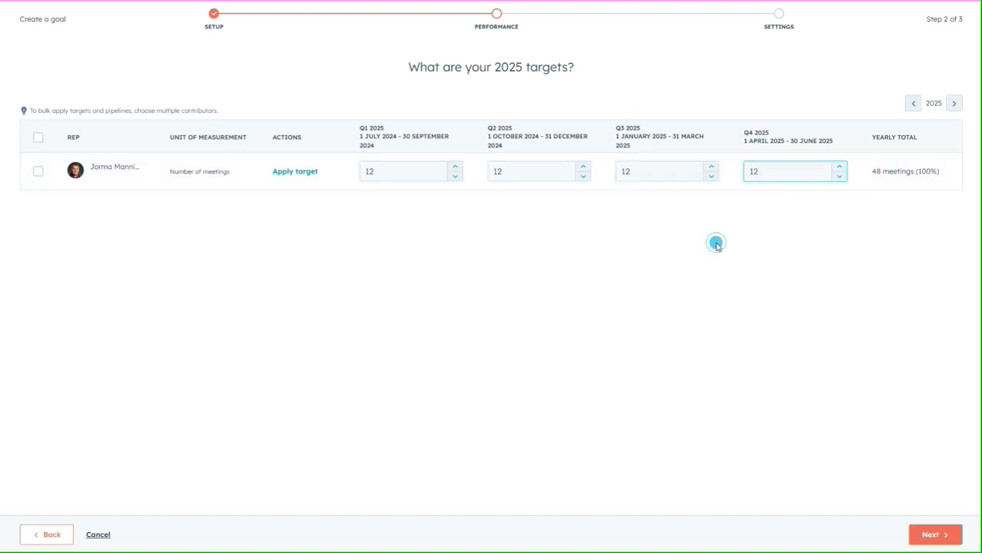
click(717, 246)
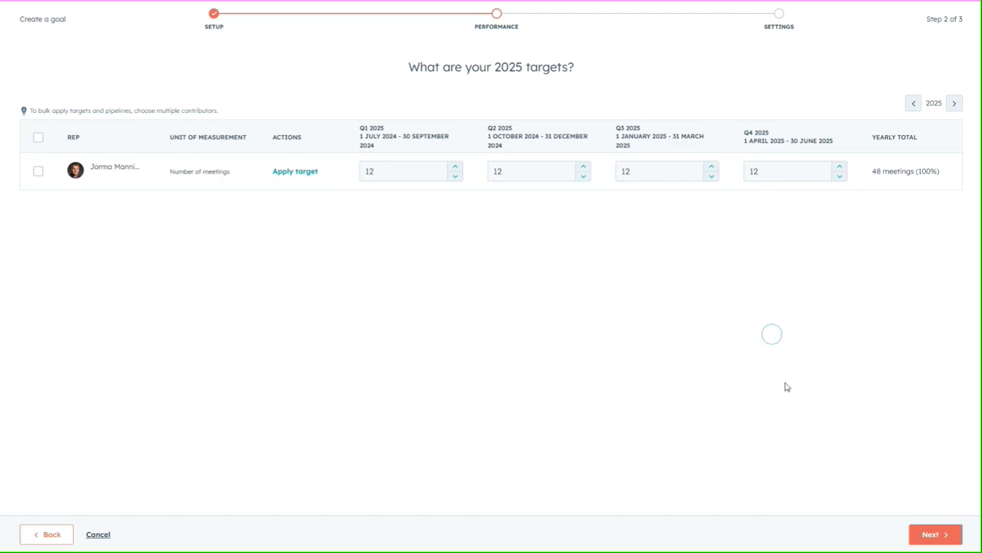
click(936, 536)
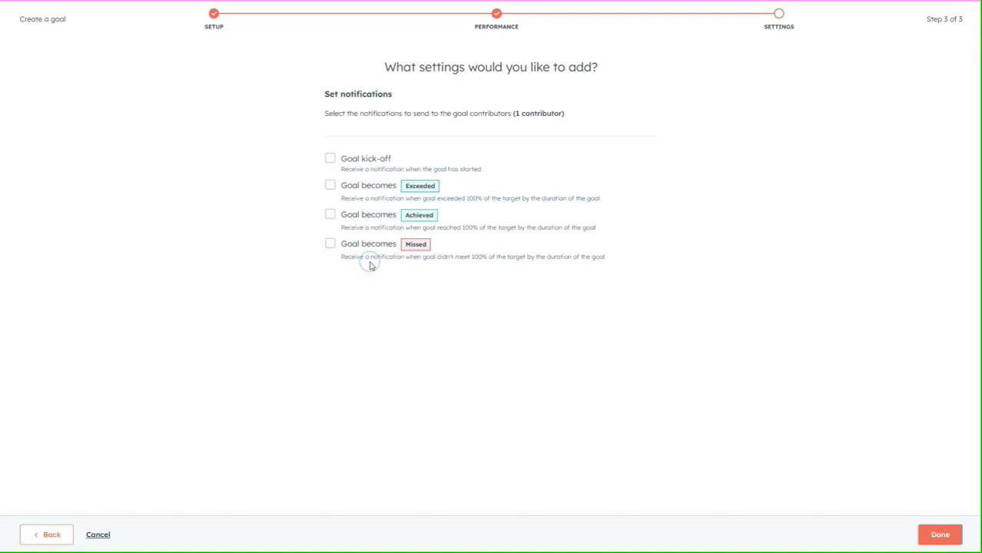
Enable the Goal kick-off and Goal becomes Missed notifications, create the goal and go to the goals list.
click(331, 157)
click(330, 243)
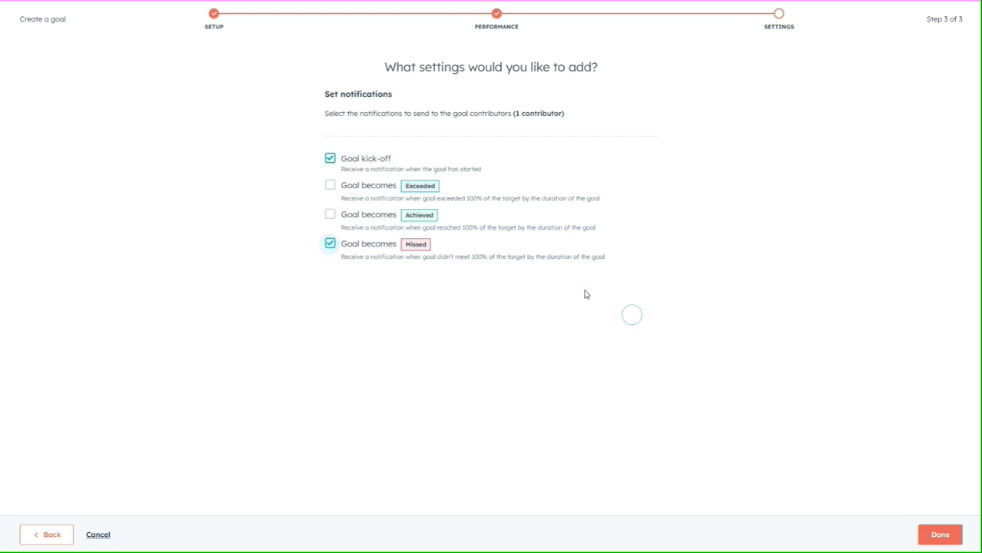
click(942, 536)
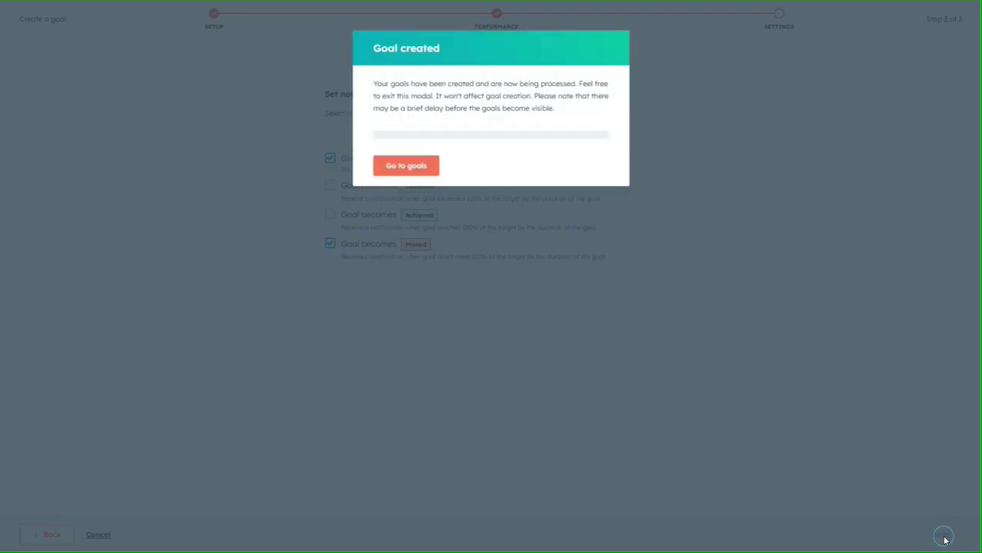
click(413, 173)
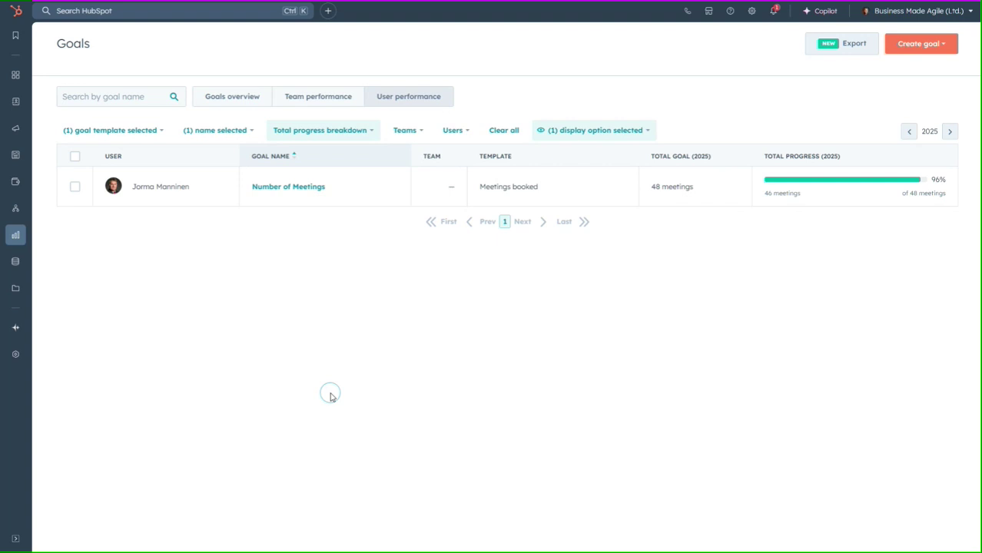
Open the Number of Meetings goal, examine its summary details, progress charts, leaderboard and goal counts, and return to the goals list.
click(279, 192)
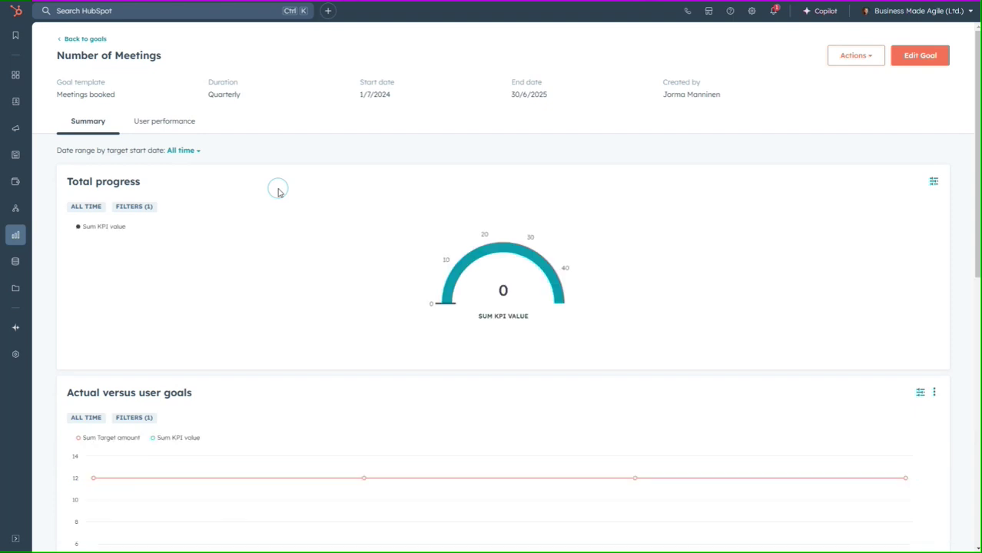
scroll(282, 246, down, 3)
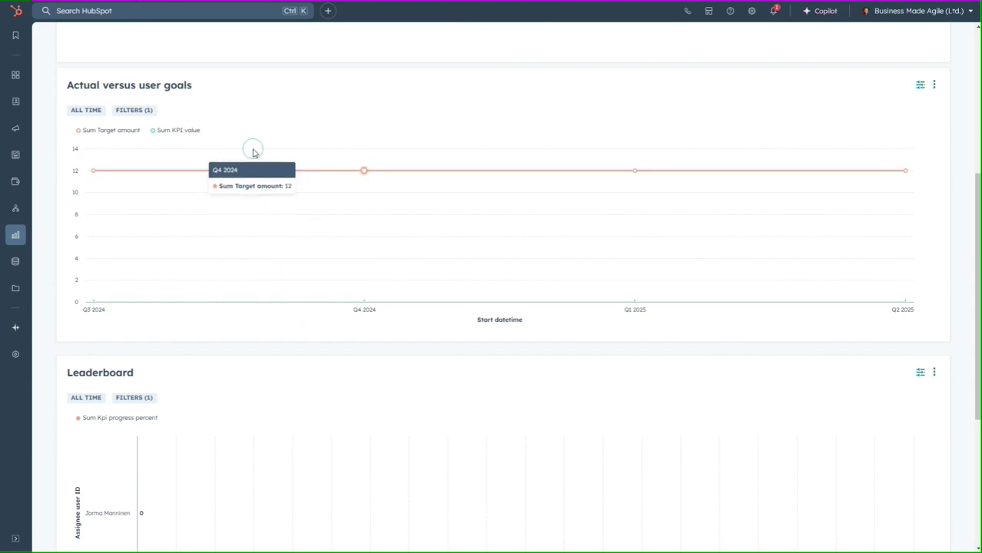
scroll(261, 192, down, 3)
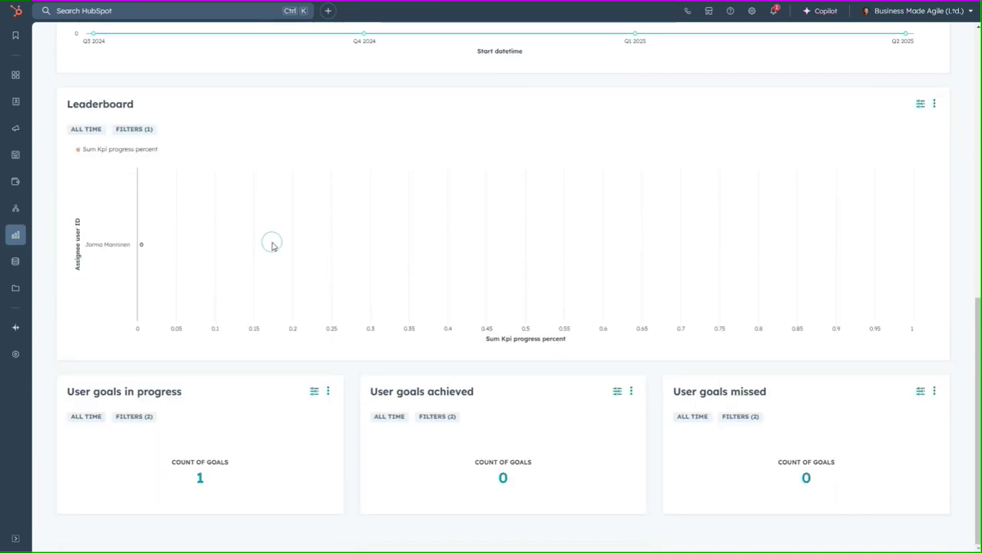
scroll(272, 244, up, 6)
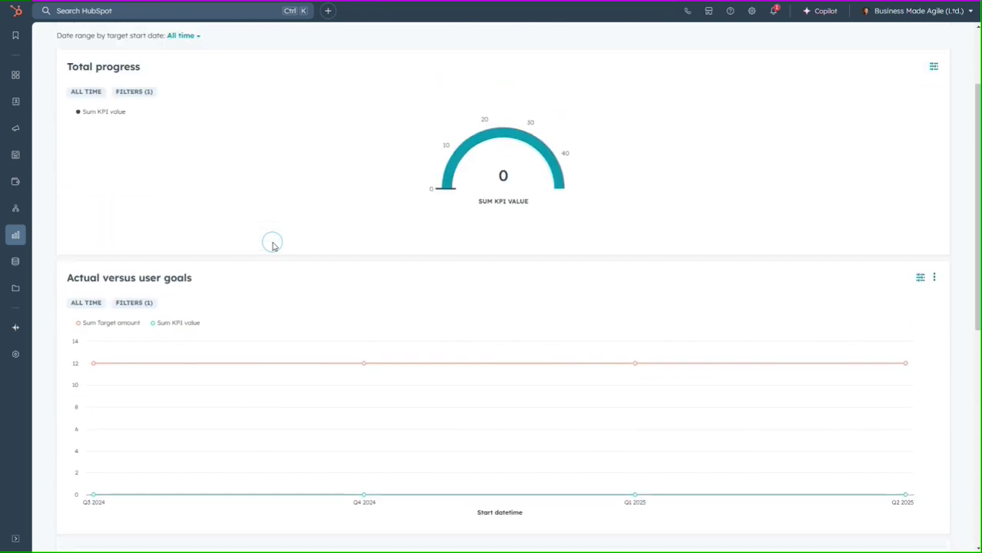
scroll(273, 245, up, 2)
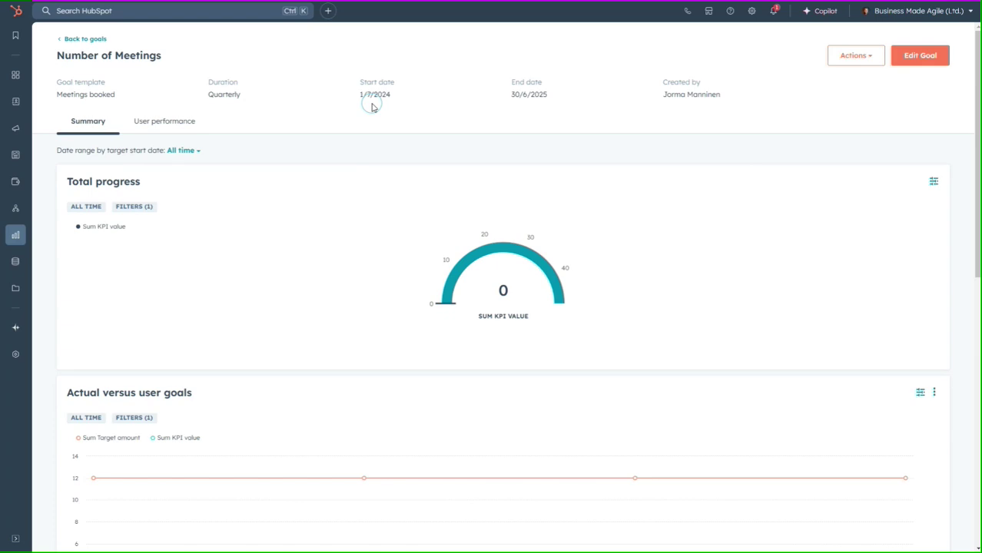
scroll(288, 263, down, 2)
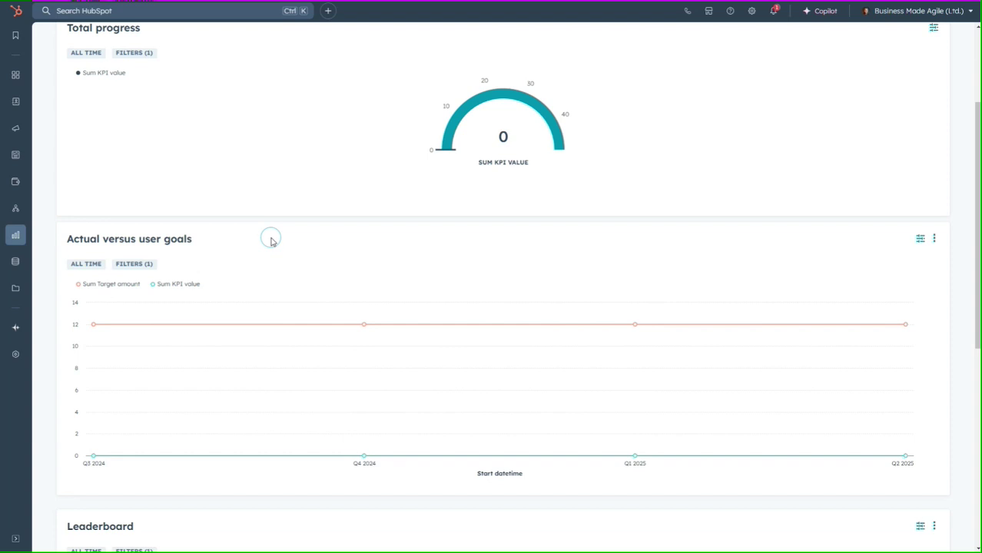
scroll(271, 241, up, 2)
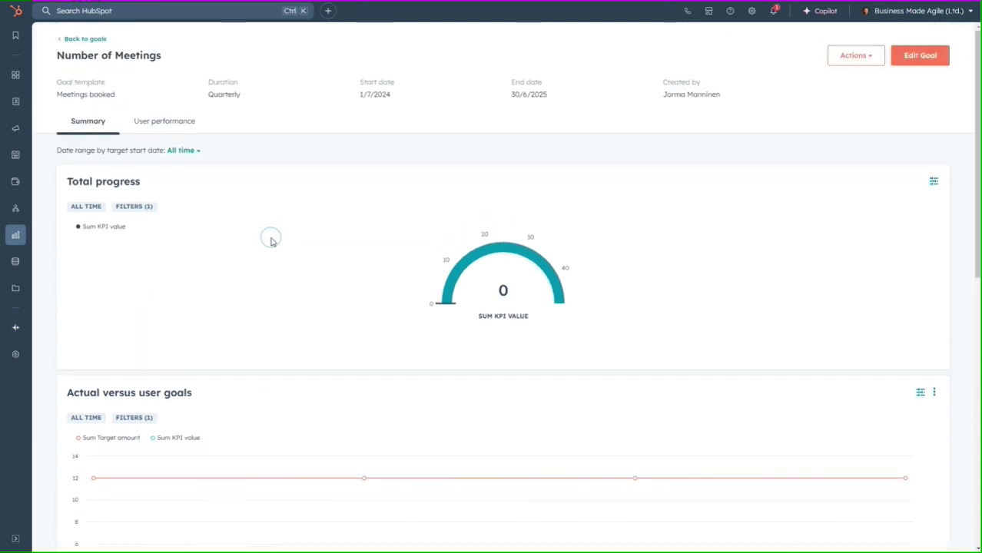
click(75, 39)
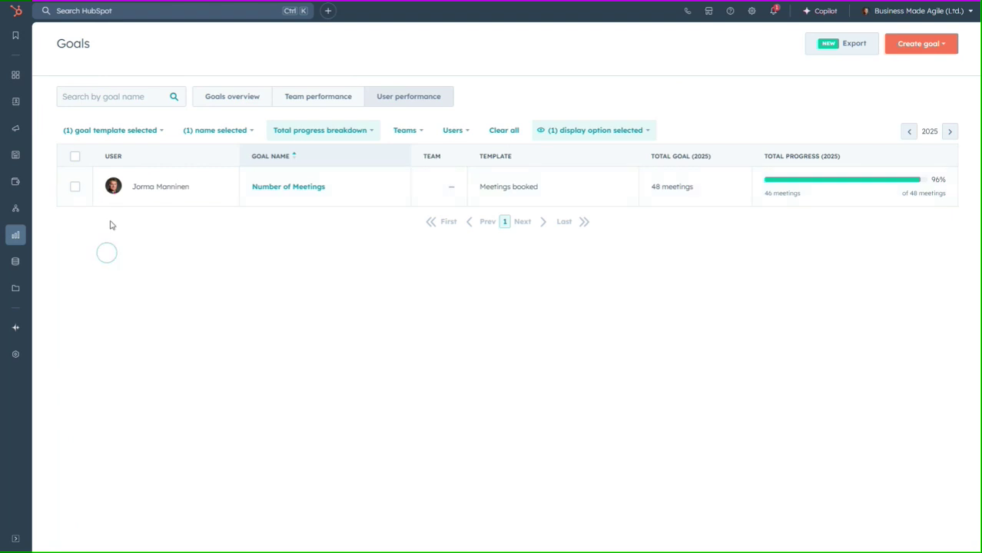
Go to the sales forecast and view it by deal stage for the Sales Pipeline.
mouse_move(14, 293)
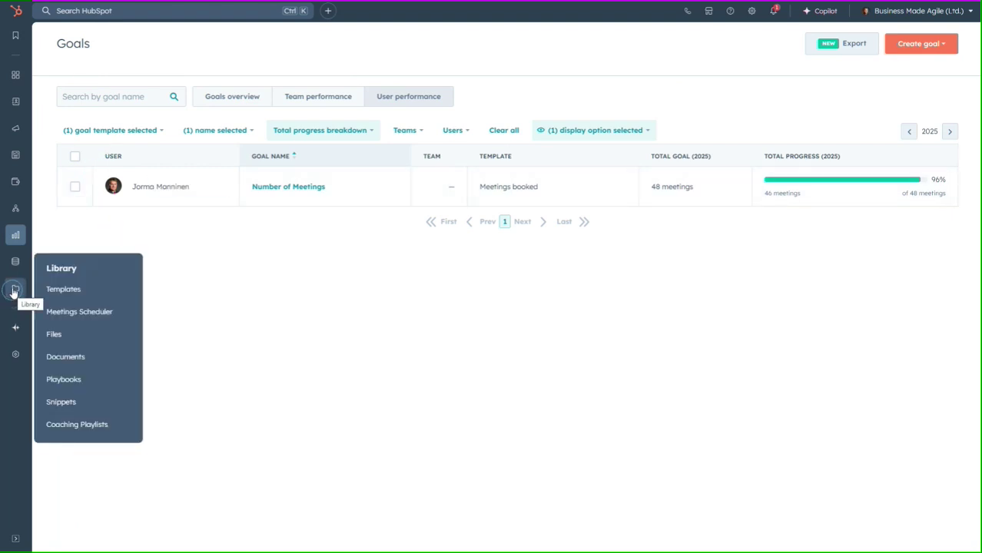
mouse_move(17, 266)
mouse_move(16, 235)
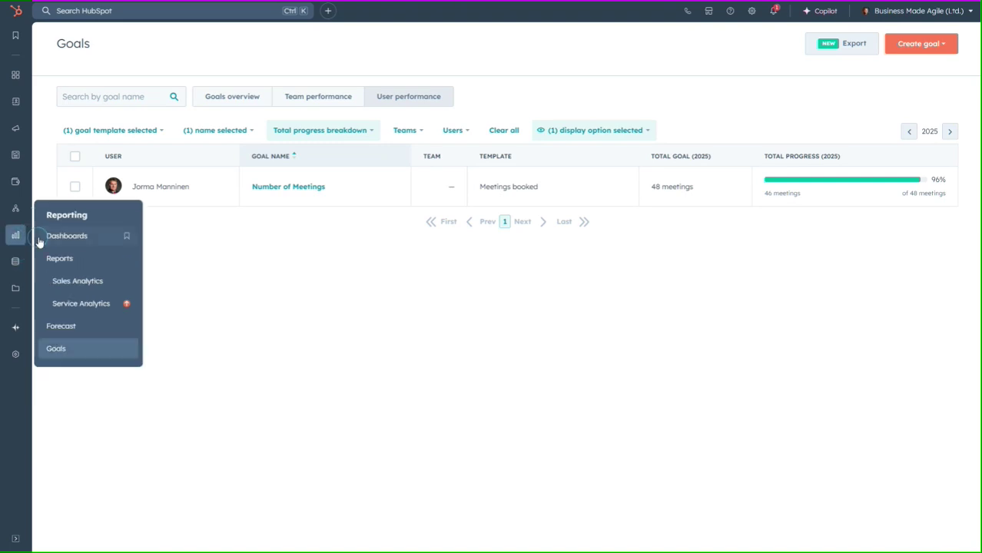
click(64, 328)
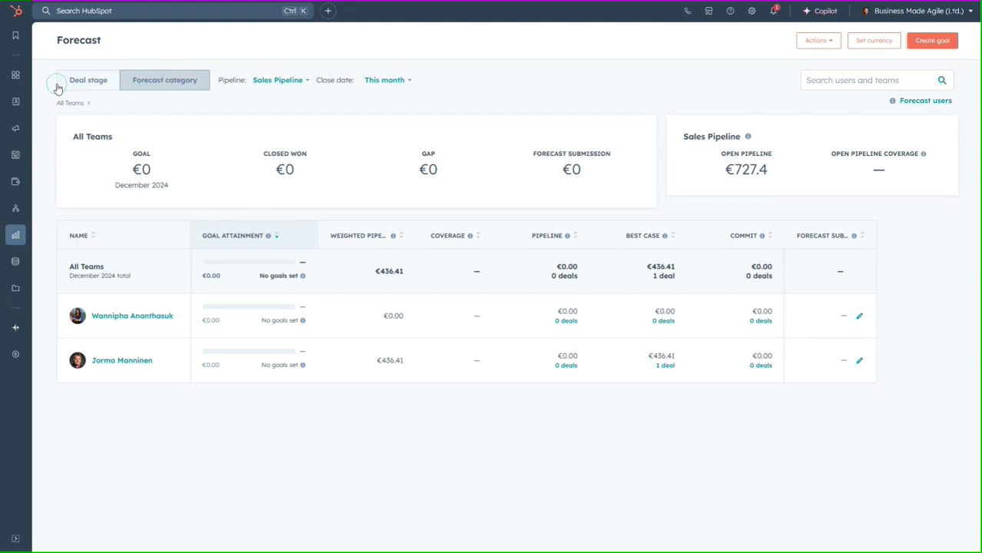
click(86, 81)
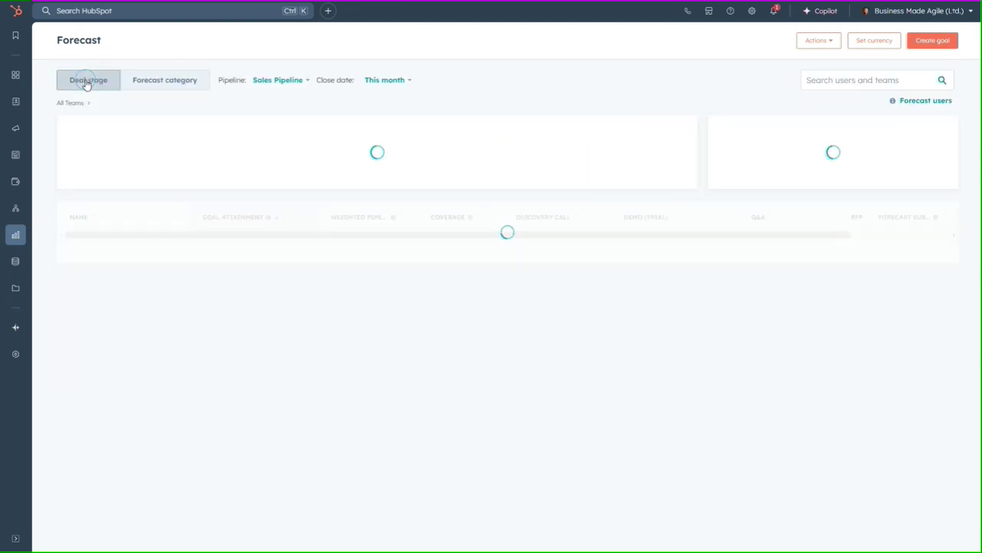